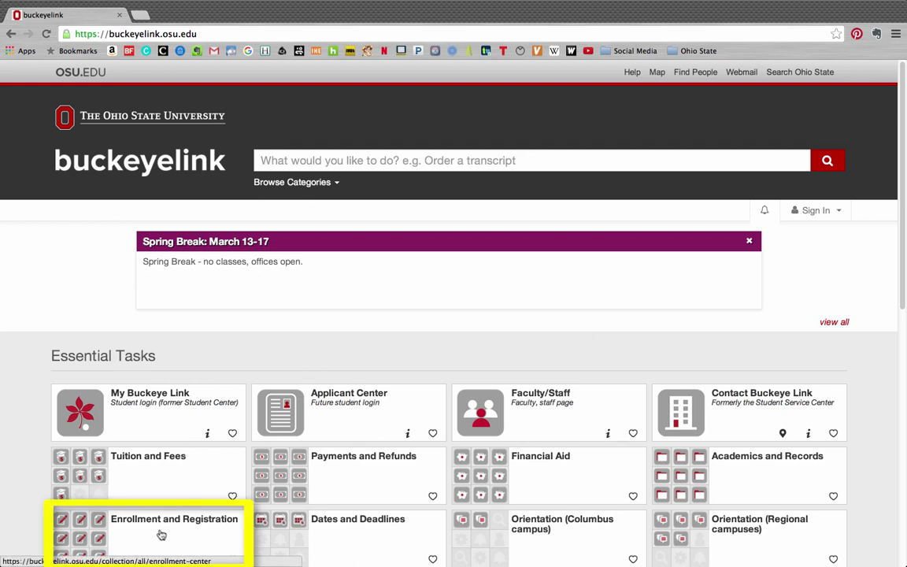
Open the Add a Class task from the Enrollment and Registration collection
click(161, 534)
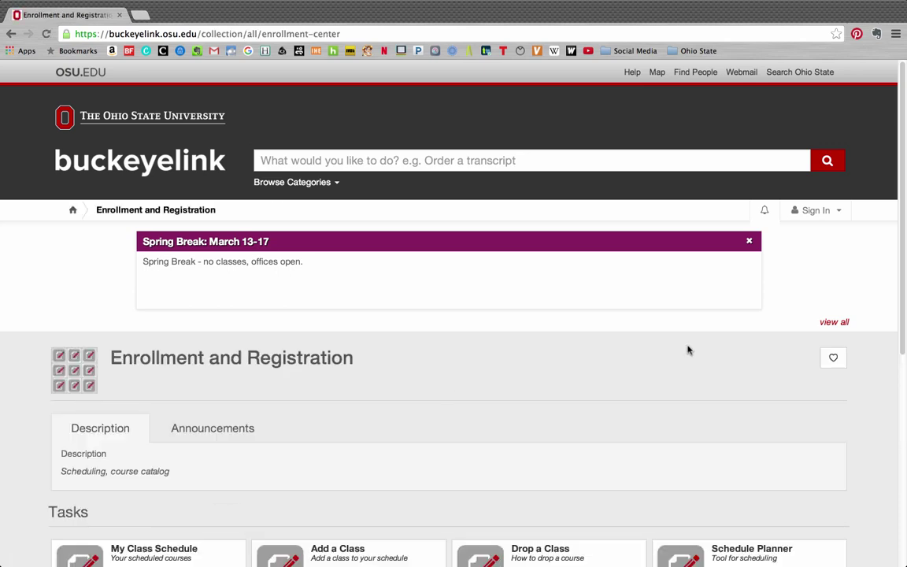
drag(903, 202, 886, 379)
click(353, 262)
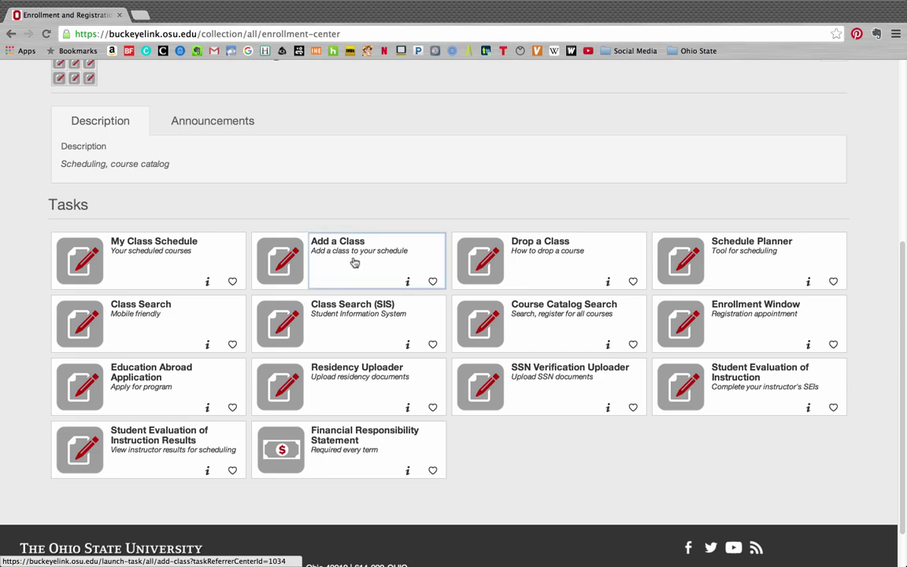
Log in with the Ohio State username and the account password
text(smith.123)
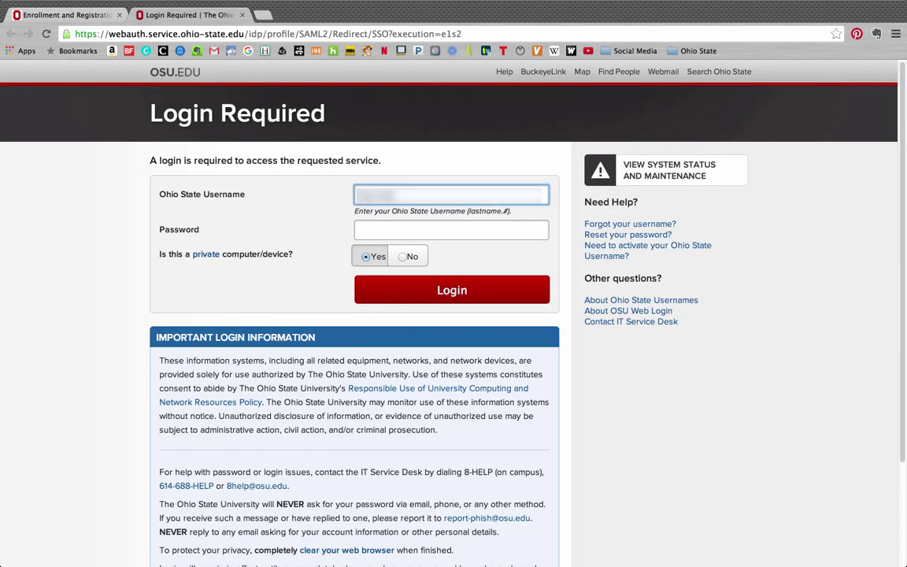
key(Tab)
text(•)
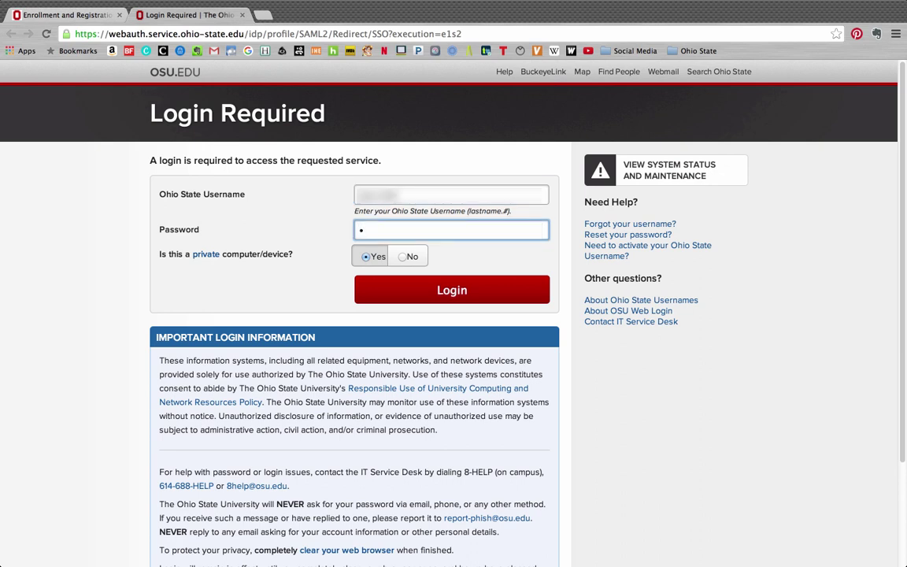
text(•••••••)
click(455, 293)
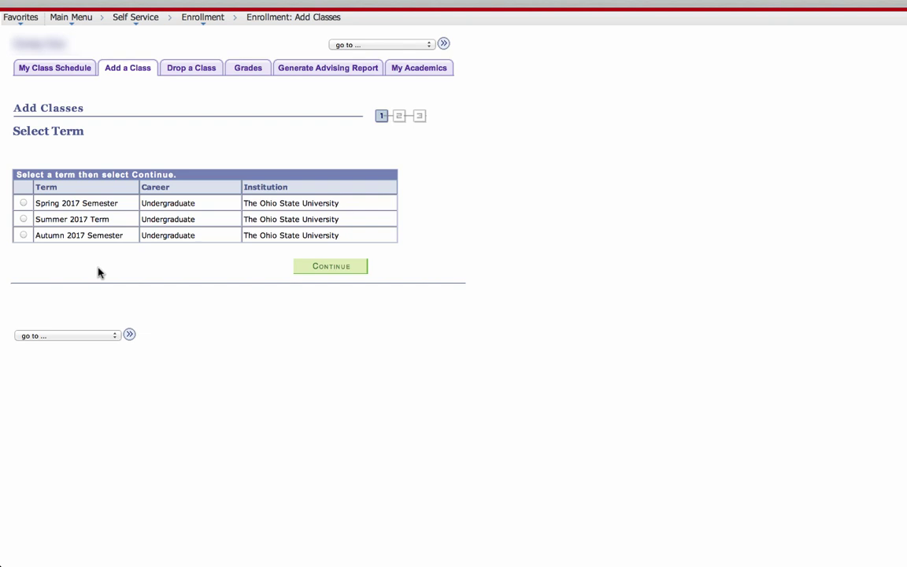
Choose the Summer 2017 Term for adding classes and open the class search
click(24, 219)
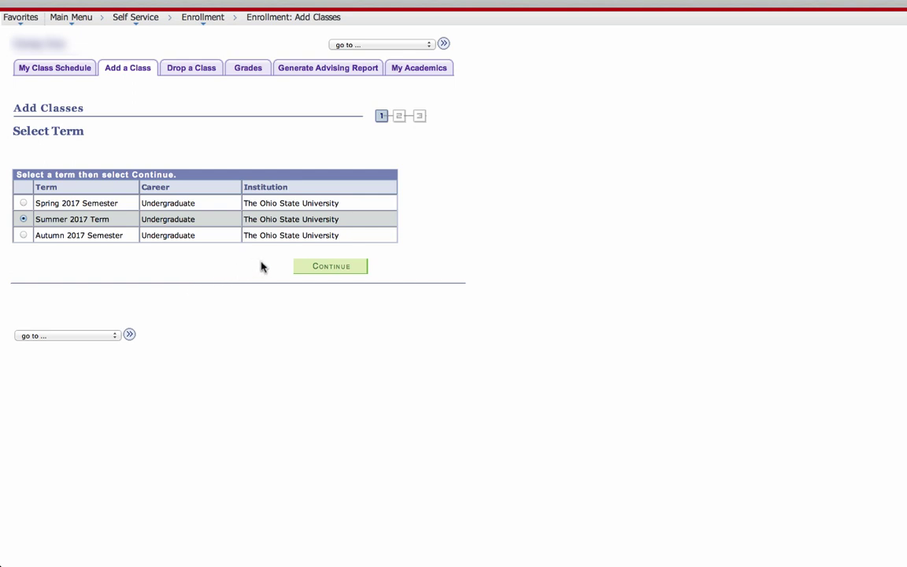
click(332, 267)
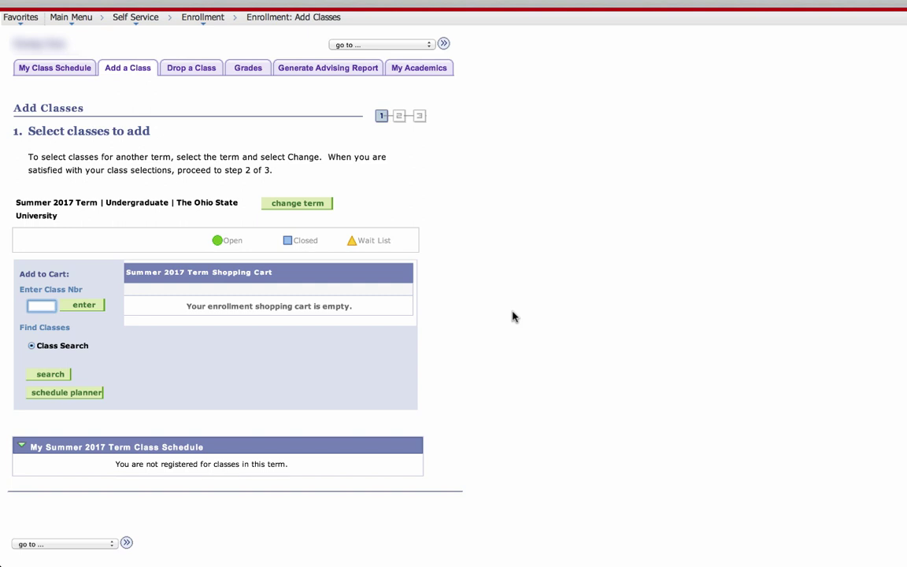
click(65, 378)
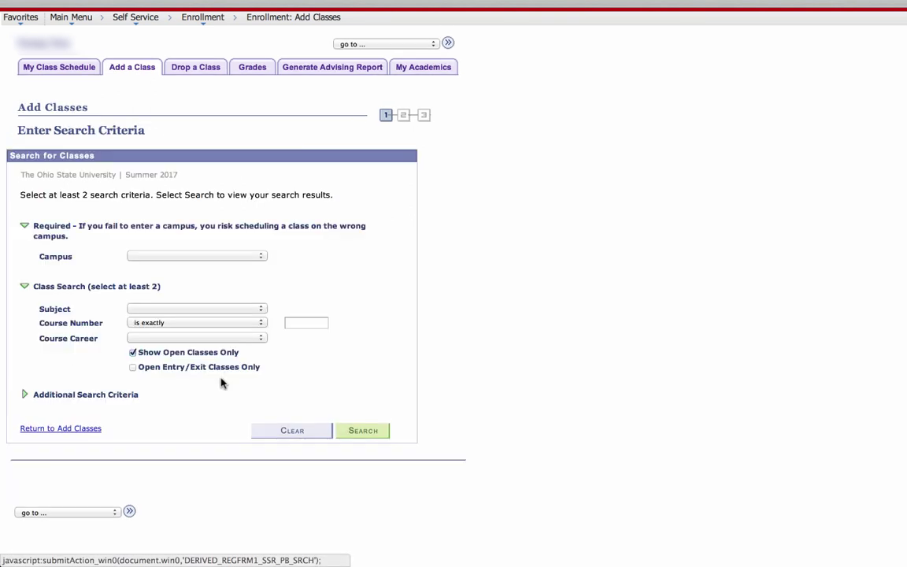
Search for open classes on the Columbus campus with subject History, course number exactly 2201 and career Undergraduate
click(199, 257)
click(198, 264)
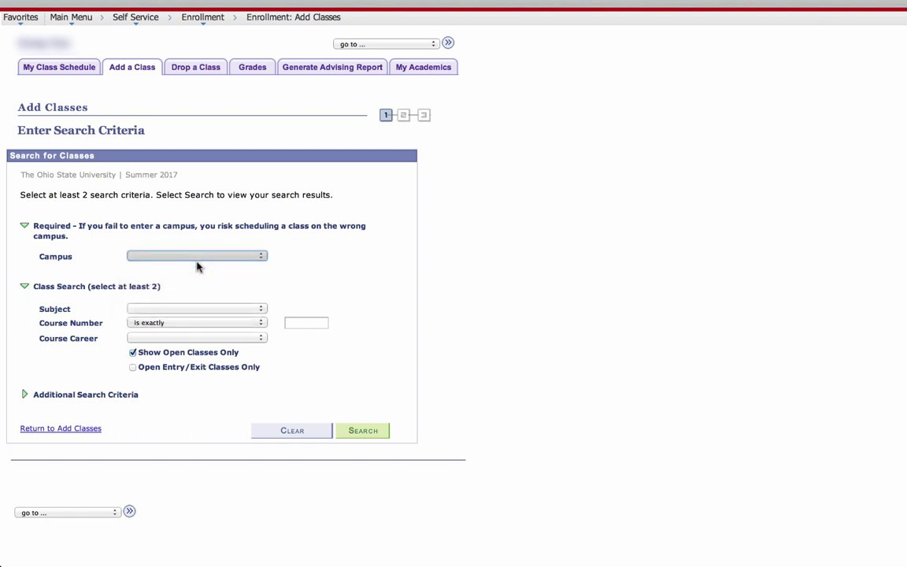
click(205, 310)
text(hi)
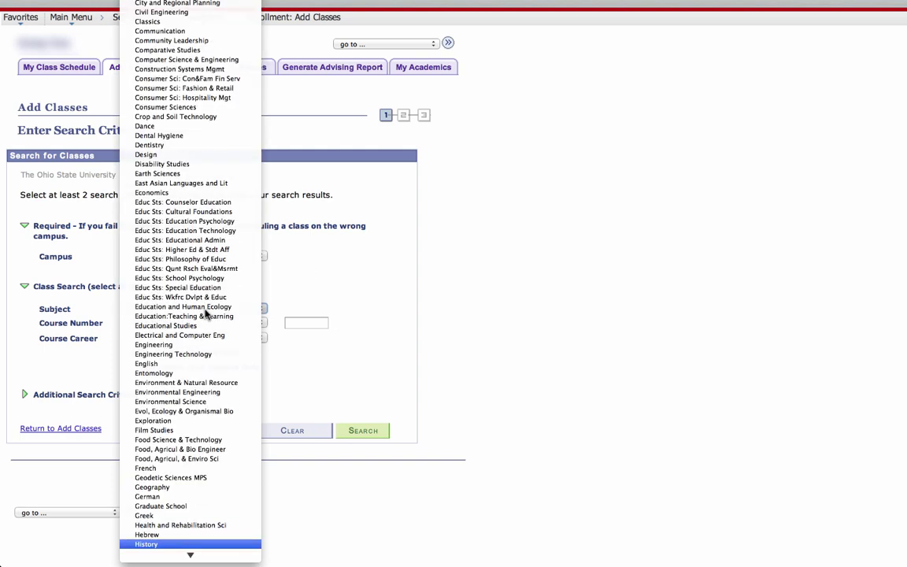
click(152, 544)
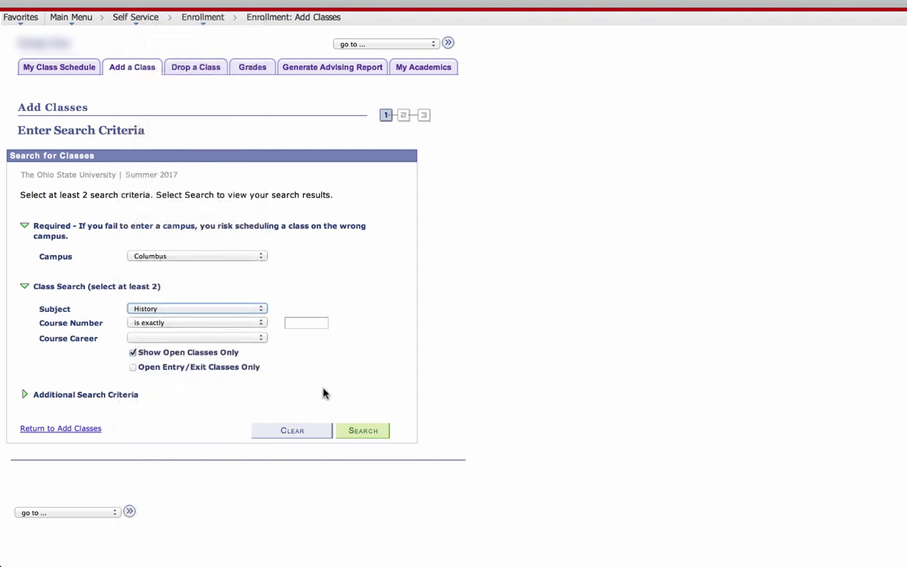
click(302, 323)
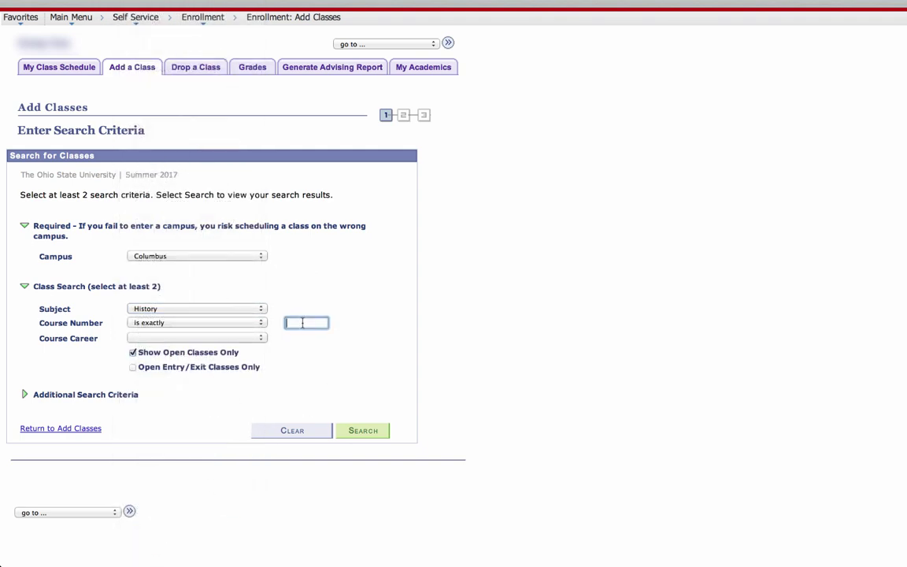
text(2201)
click(251, 341)
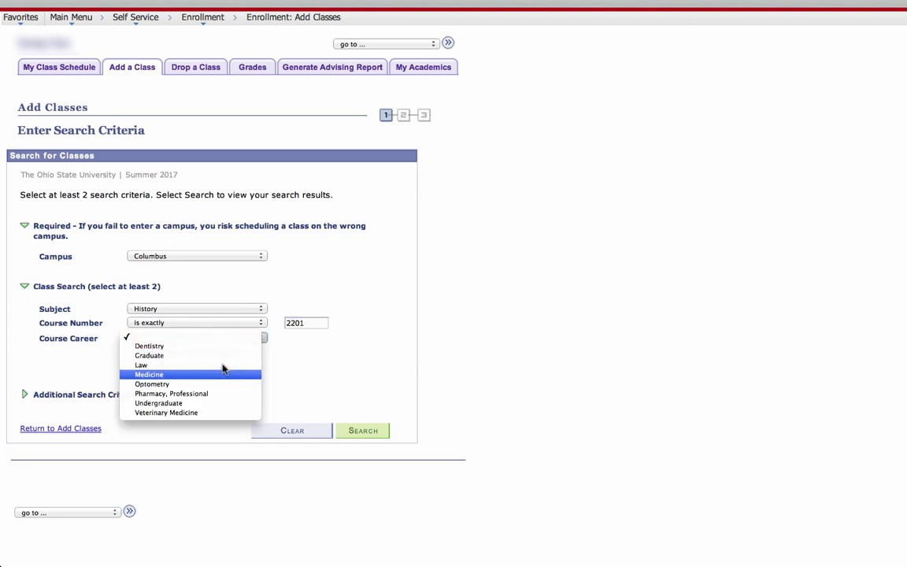
click(211, 403)
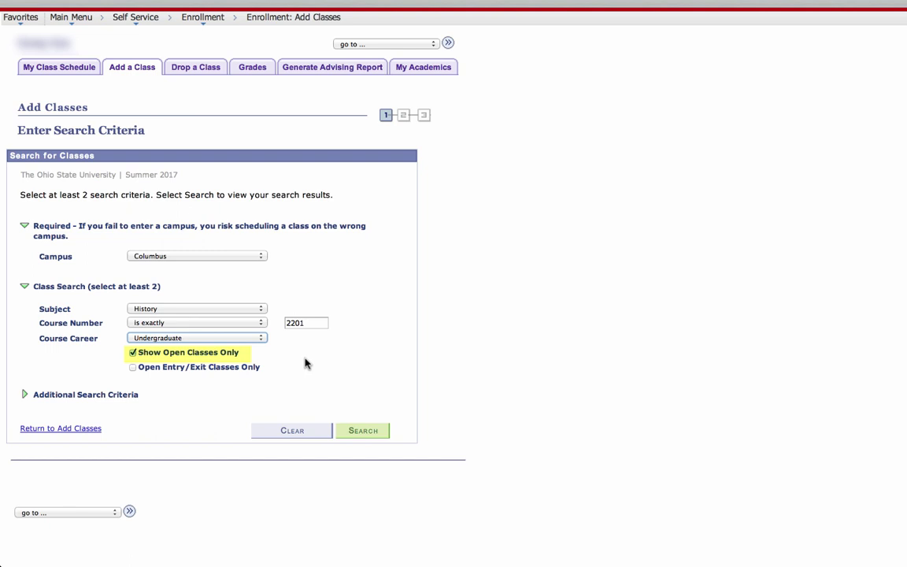
click(359, 434)
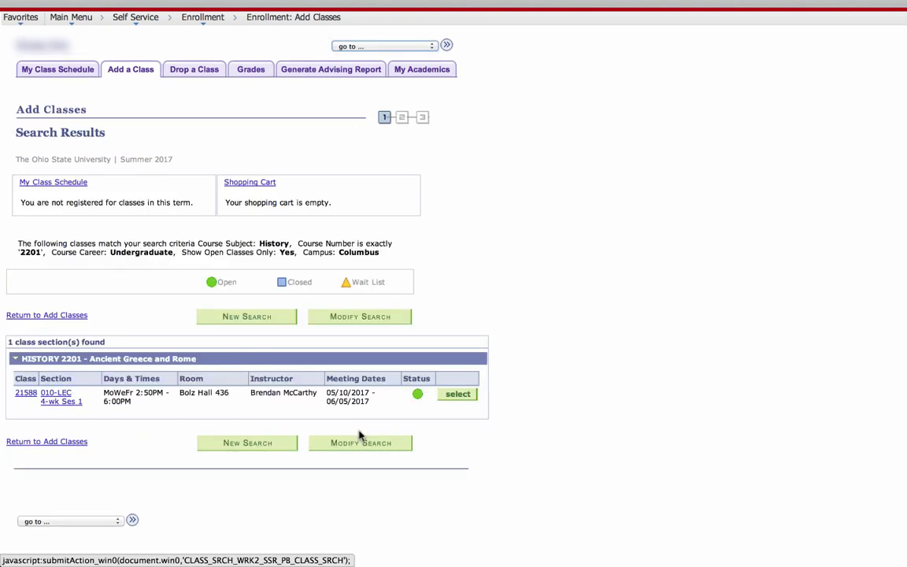
Add the HISTORY 2201 lecture section 010 to the shopping cart and finish enrolling in it
click(459, 398)
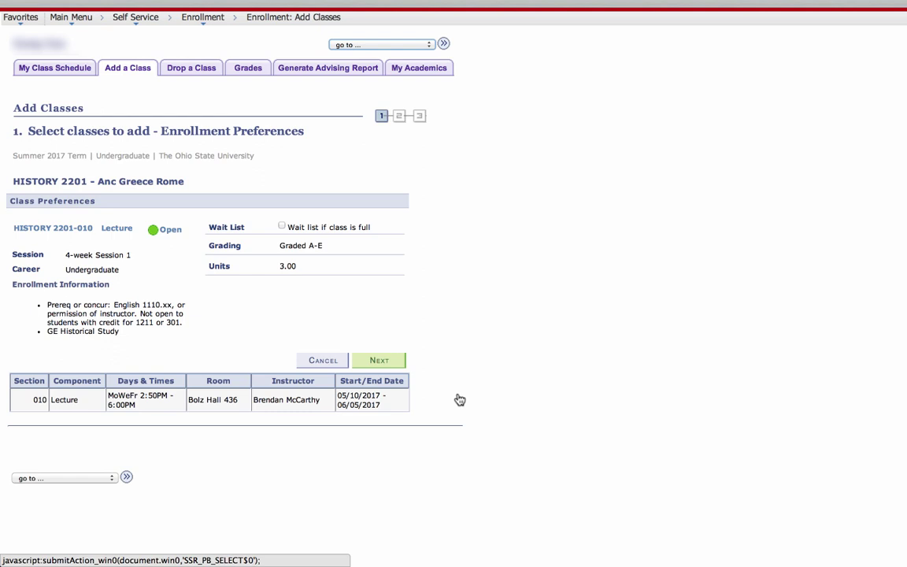
click(378, 360)
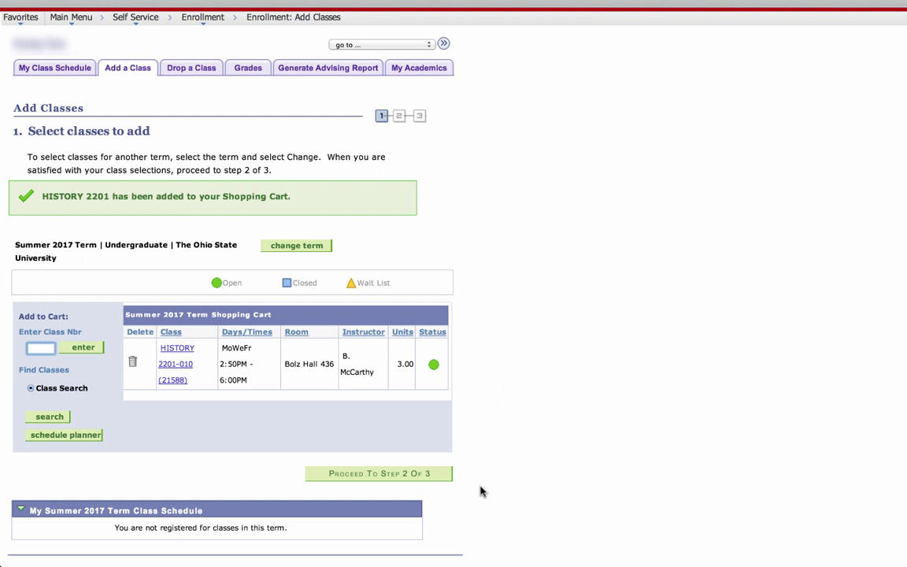
click(401, 476)
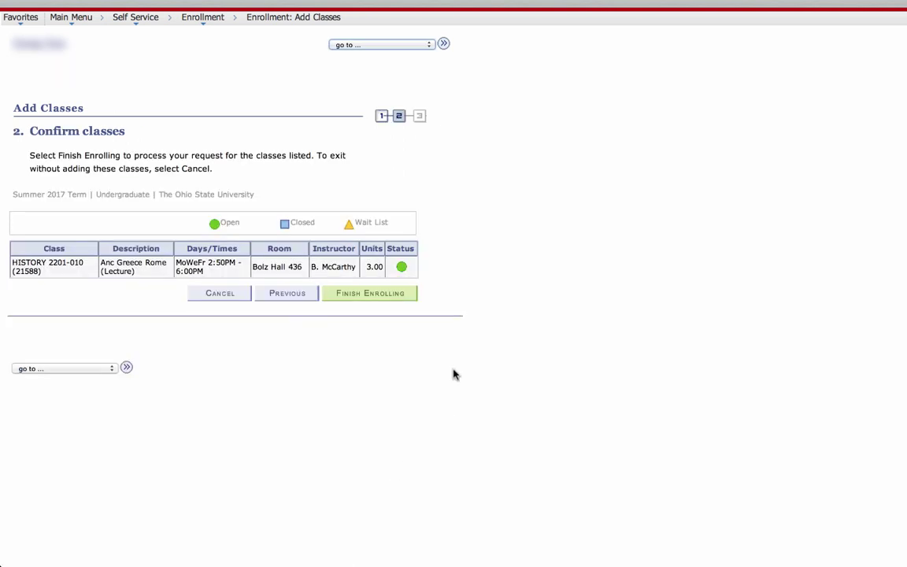
click(377, 300)
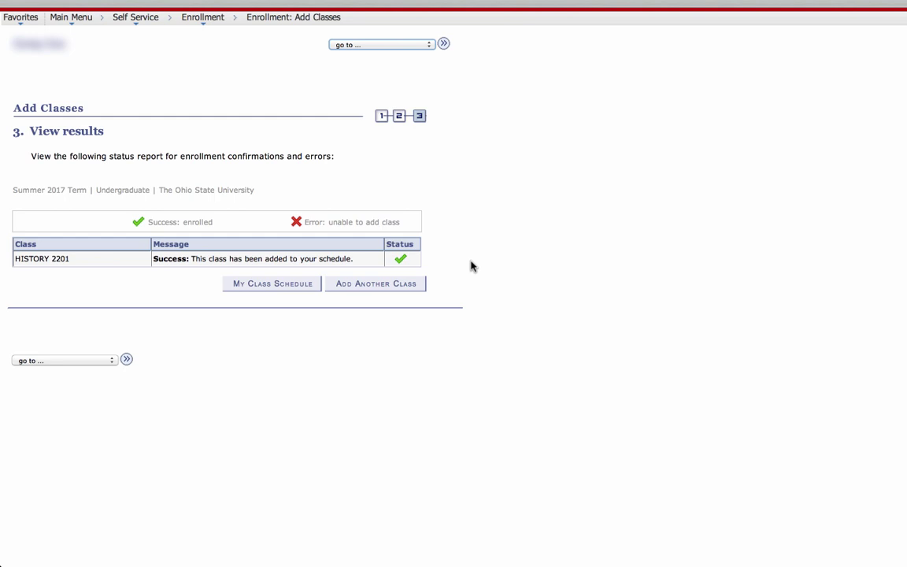
Start adding another class by entering class number 12175 for the Summer 2017 cart
click(378, 288)
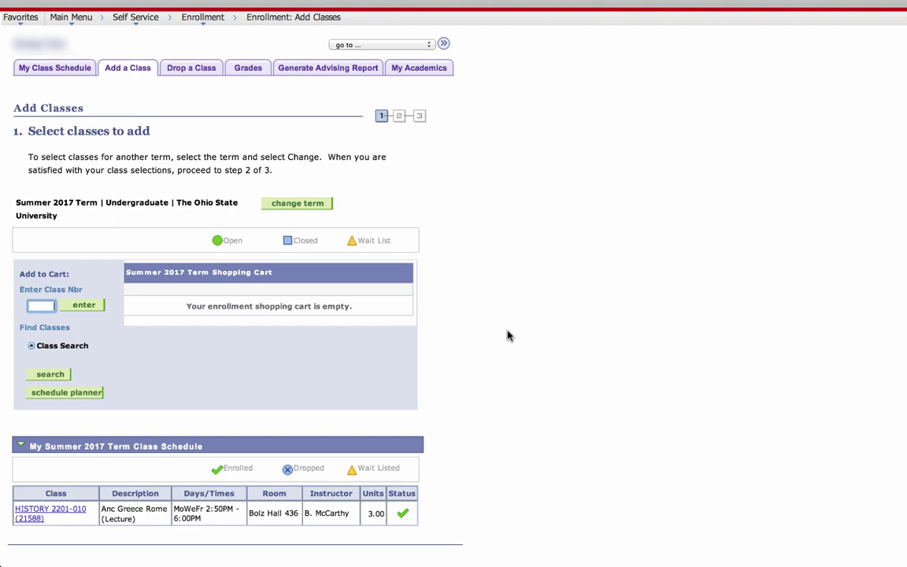
text(12175)
key(Return)
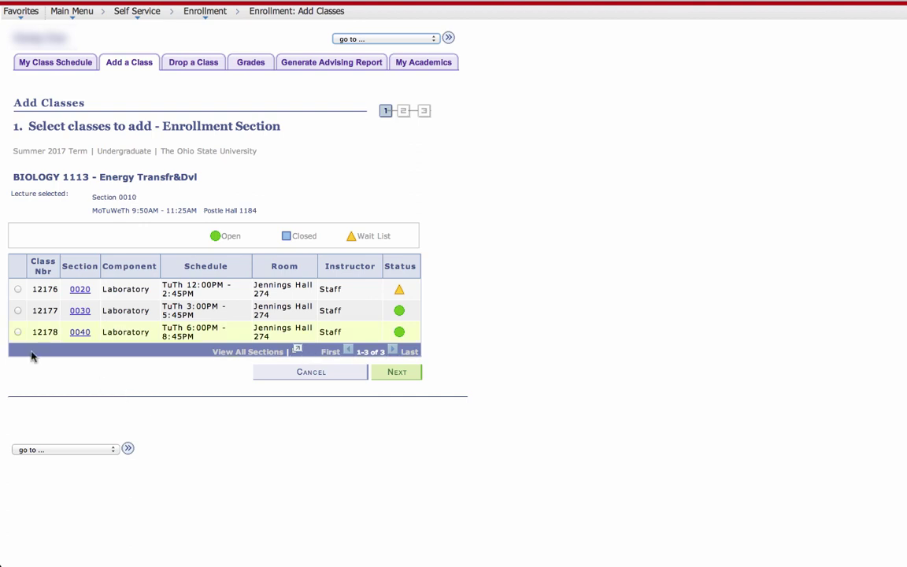
Pick BIOLOGY 1113 laboratory section 0030, accept the related lecture 0010 and enrollment preferences, and add the class to the cart
click(18, 311)
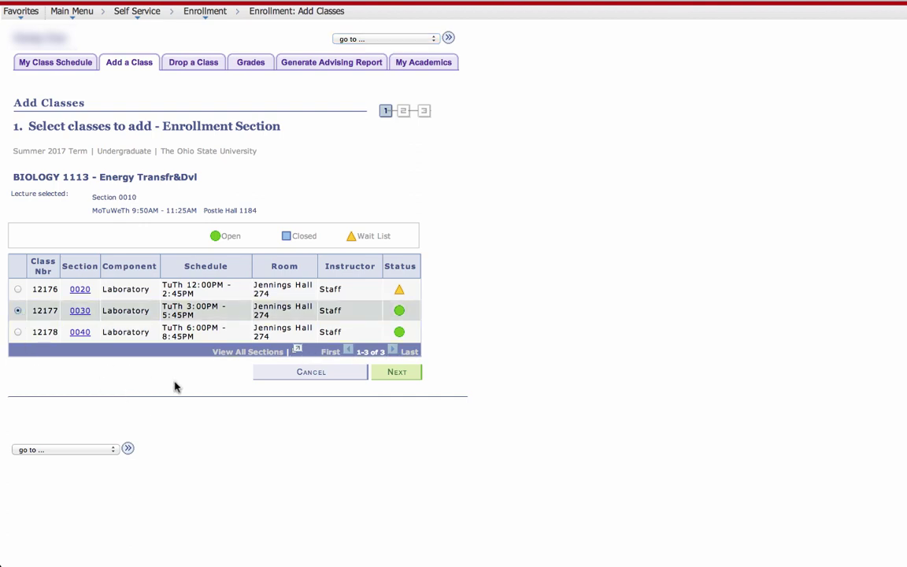
click(400, 374)
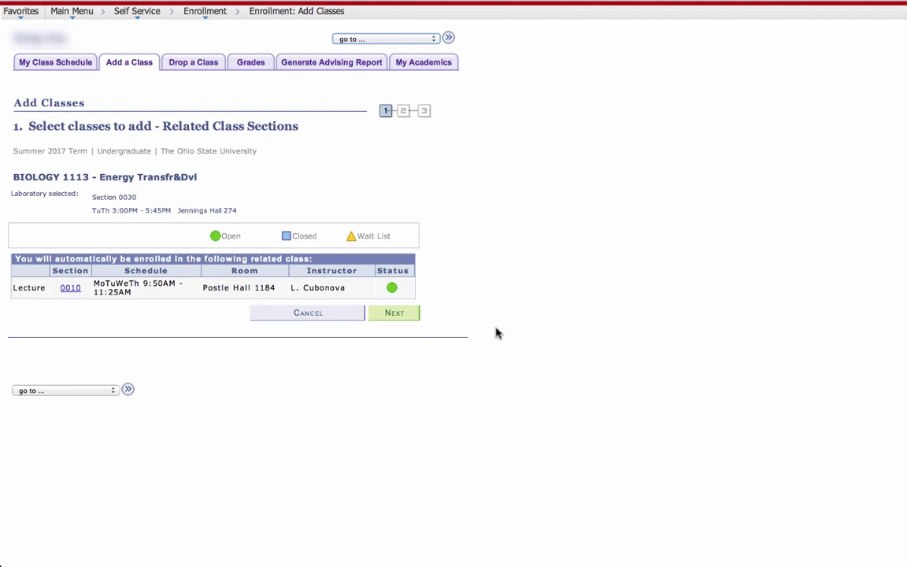
click(399, 319)
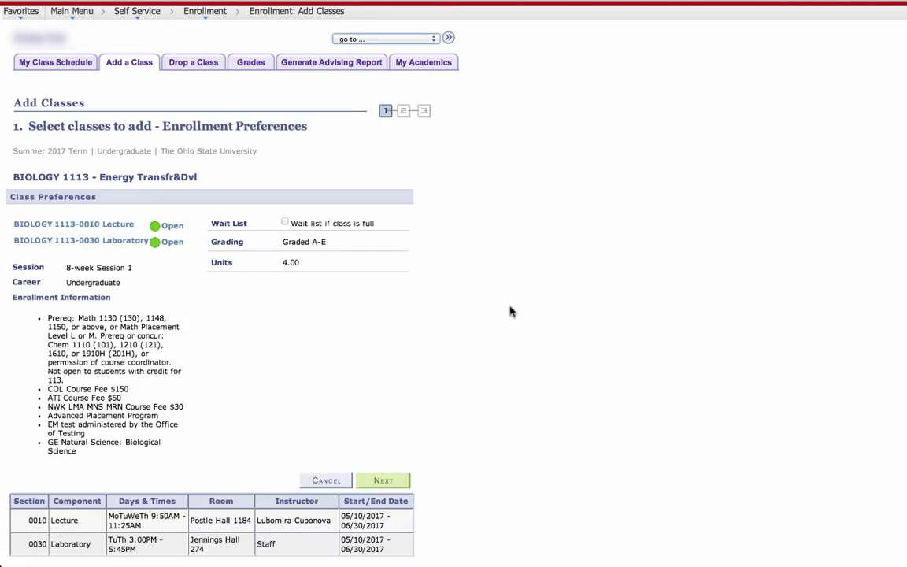
scroll(236, 299, down, 2)
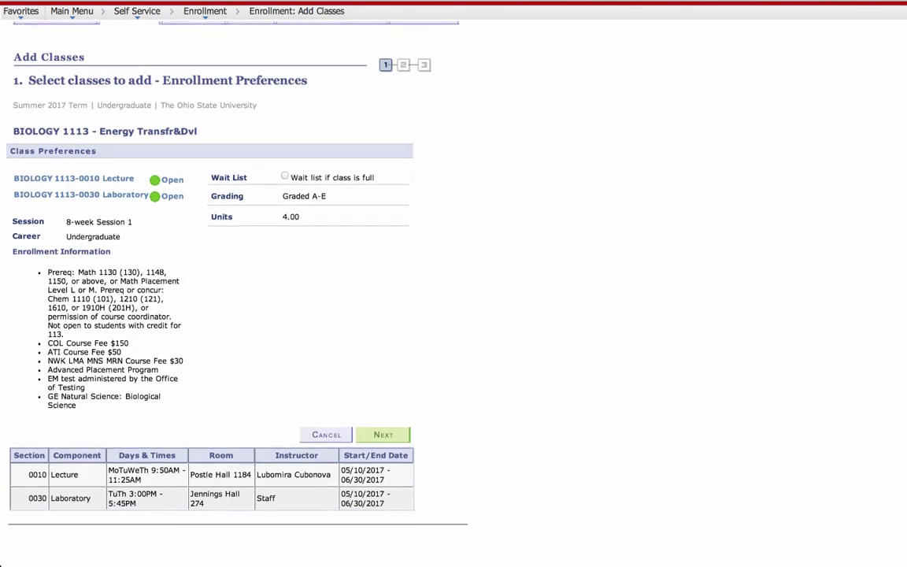
scroll(458, 440, down, 1)
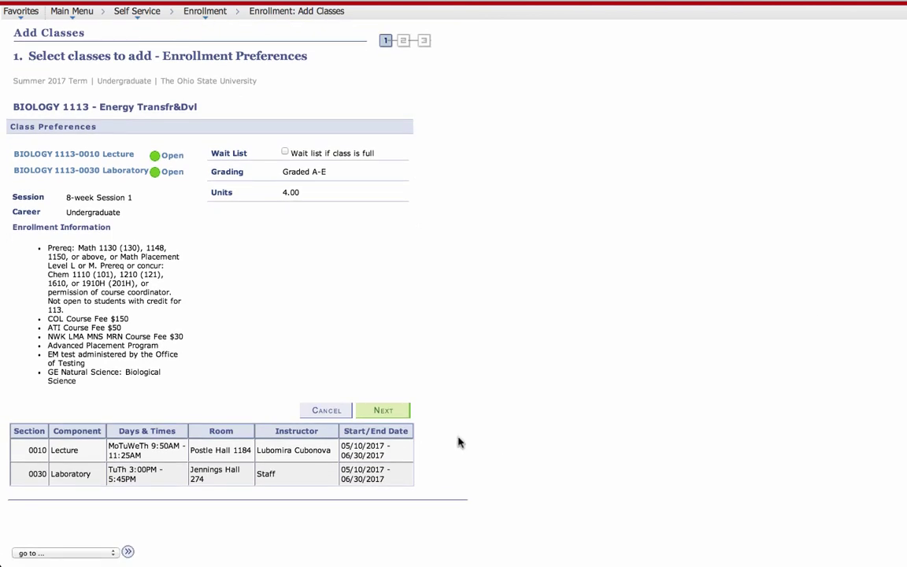
click(389, 413)
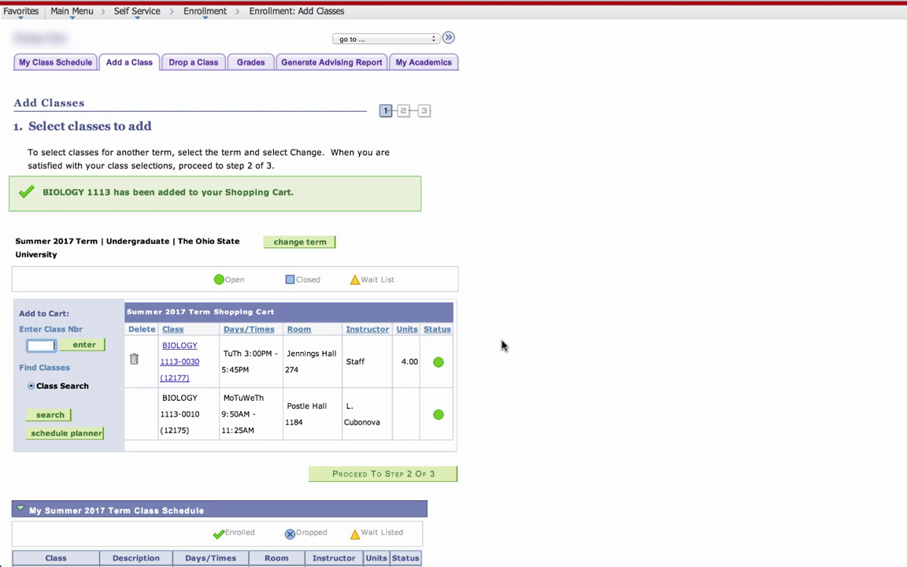
Proceed from the shopping cart to confirmation and finish enrolling in BIOLOGY 1113
click(431, 477)
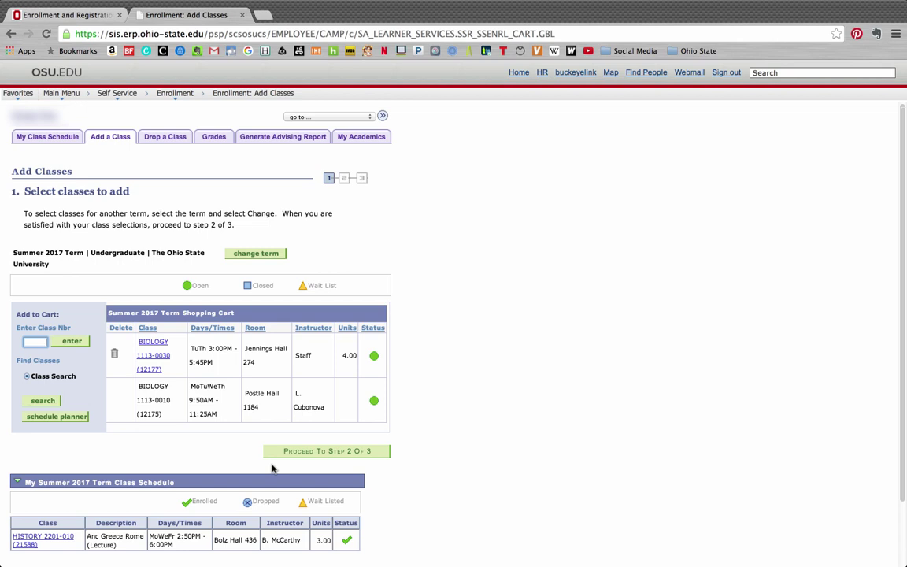
click(300, 454)
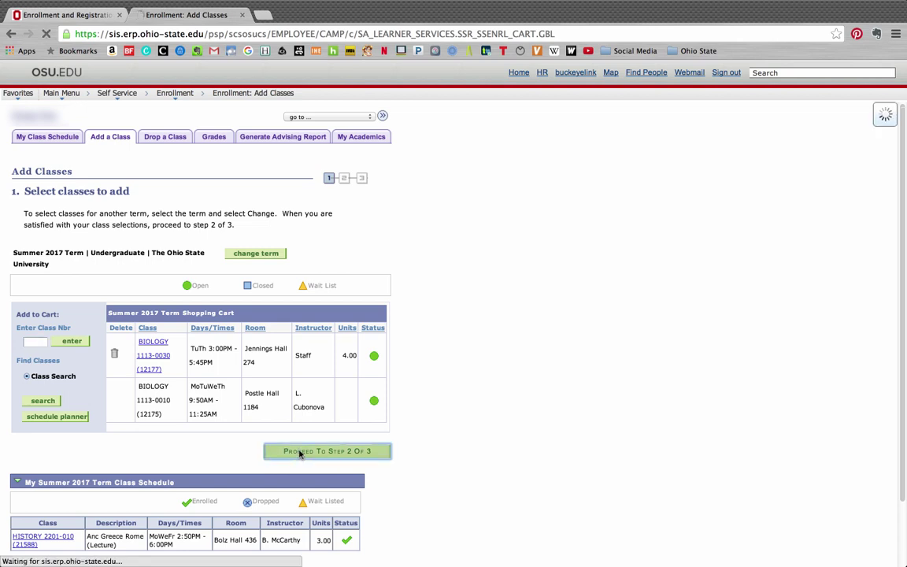
click(328, 352)
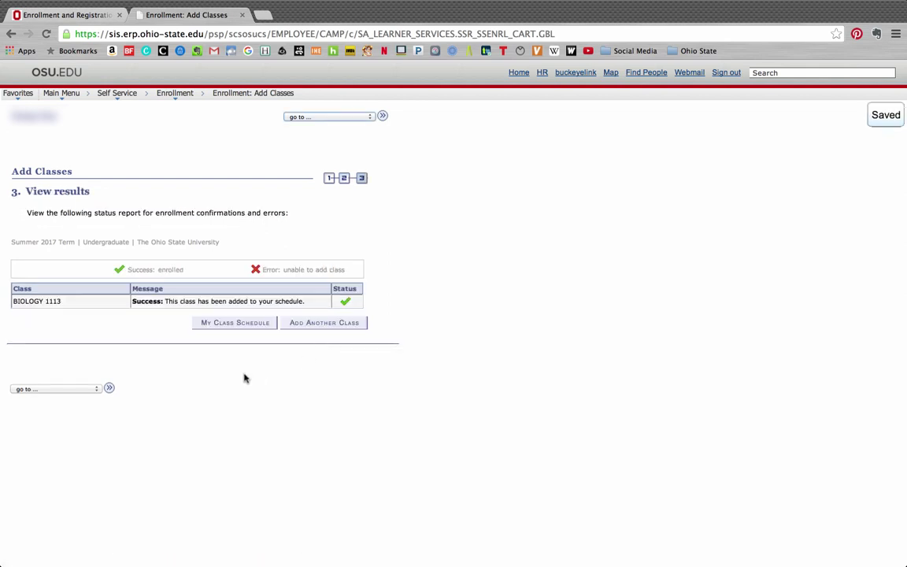
Open the class schedule in Weekly Calendar View and review the enrolled classes across the week
click(227, 325)
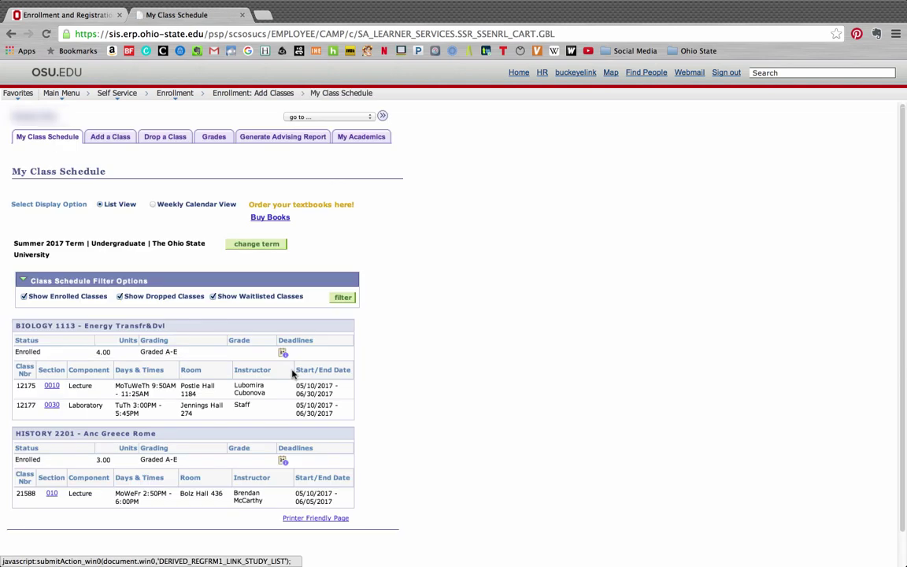
click(152, 204)
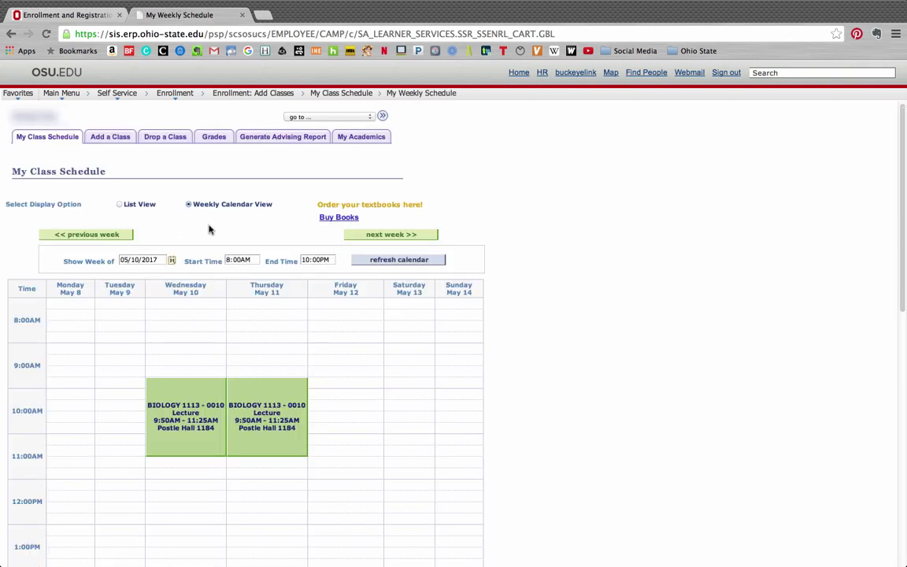
drag(900, 204, 905, 311)
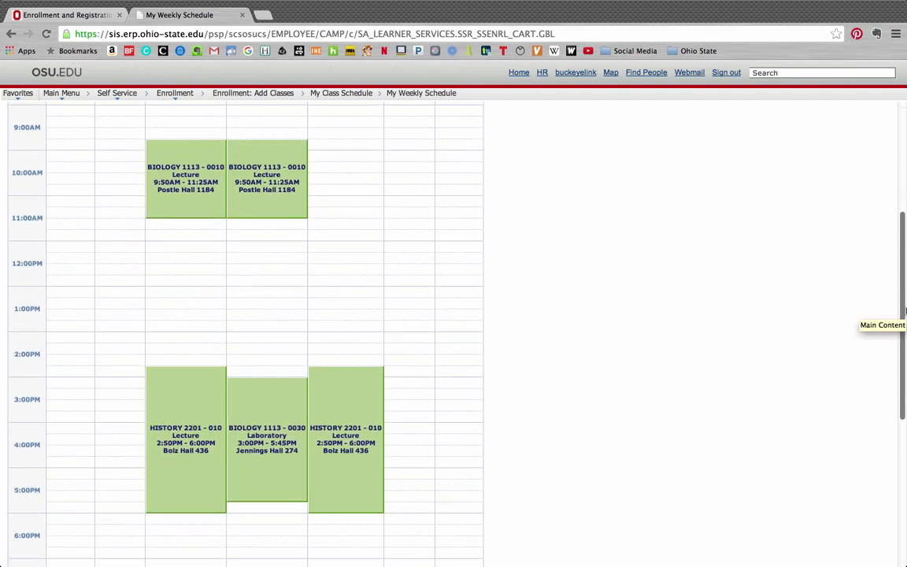
drag(904, 311, 882, 227)
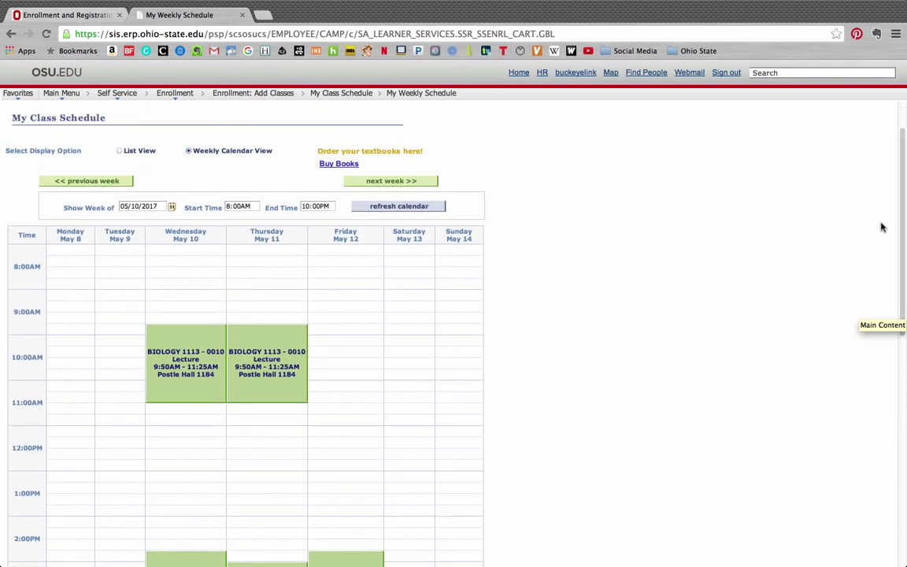